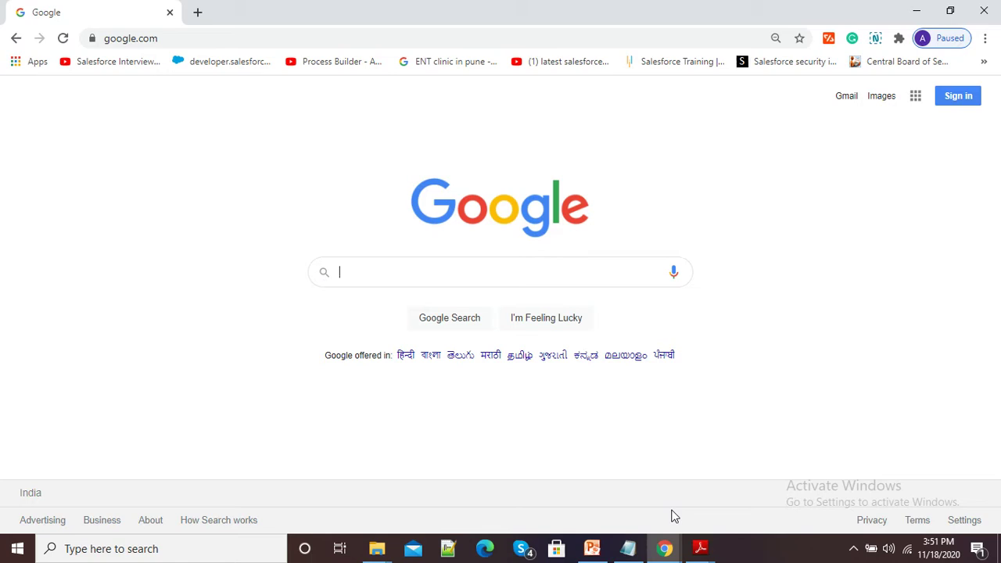
Type 'chrome web' into the Google search box to get suggestions
text(chrome web)
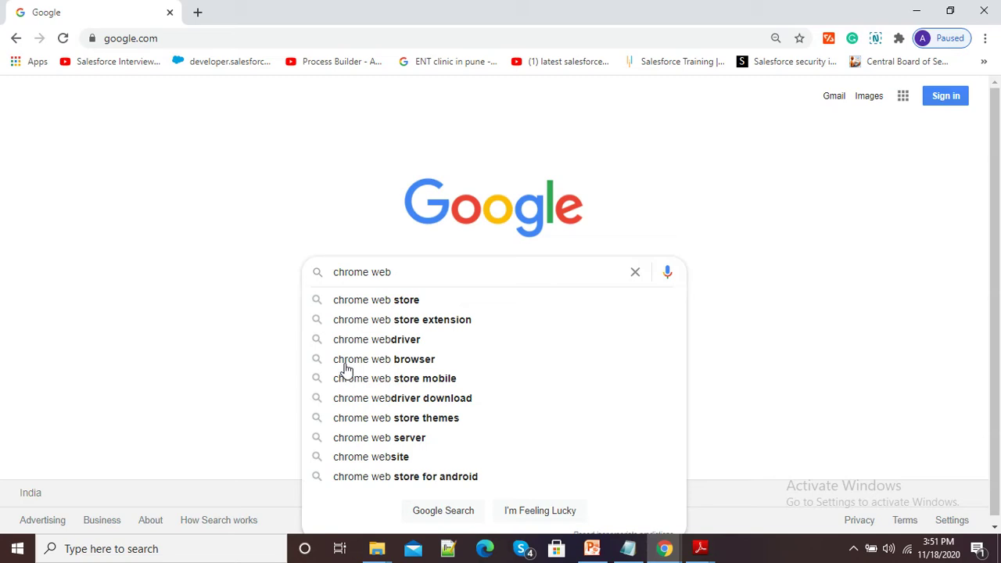
Open the Chrome Web Store and search it for 'nimbus screenshot'
click(369, 301)
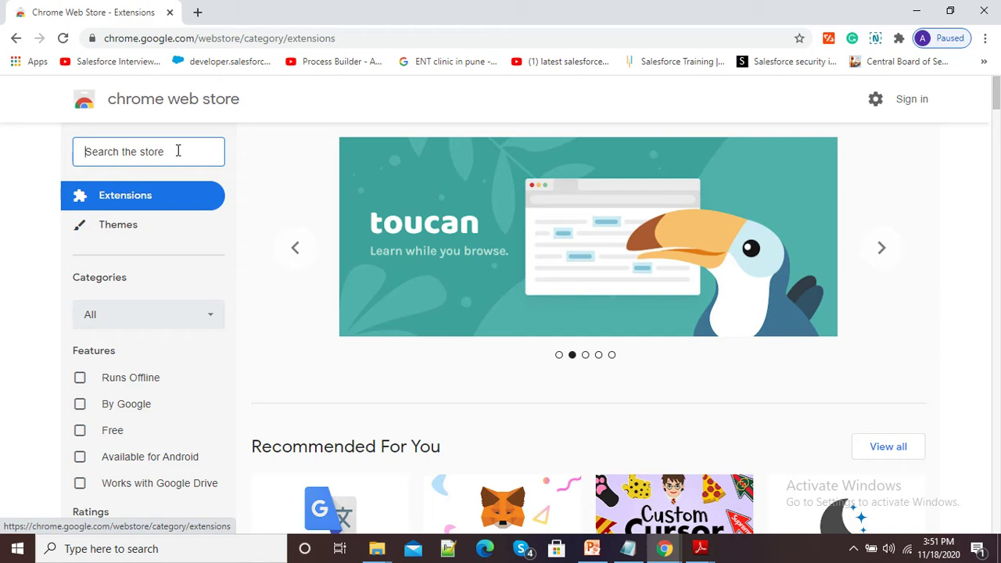
text(Ni)
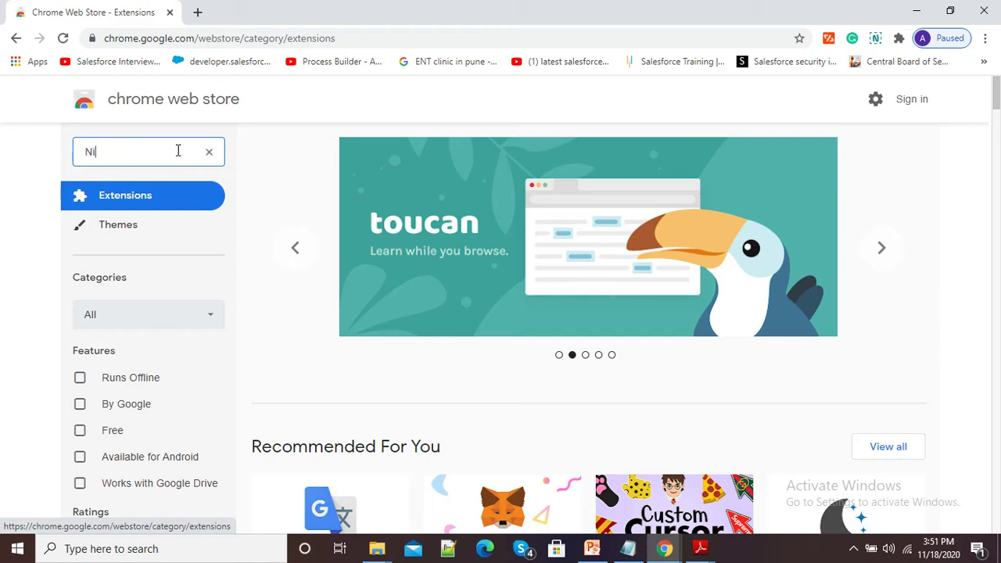
text(mbus scree)
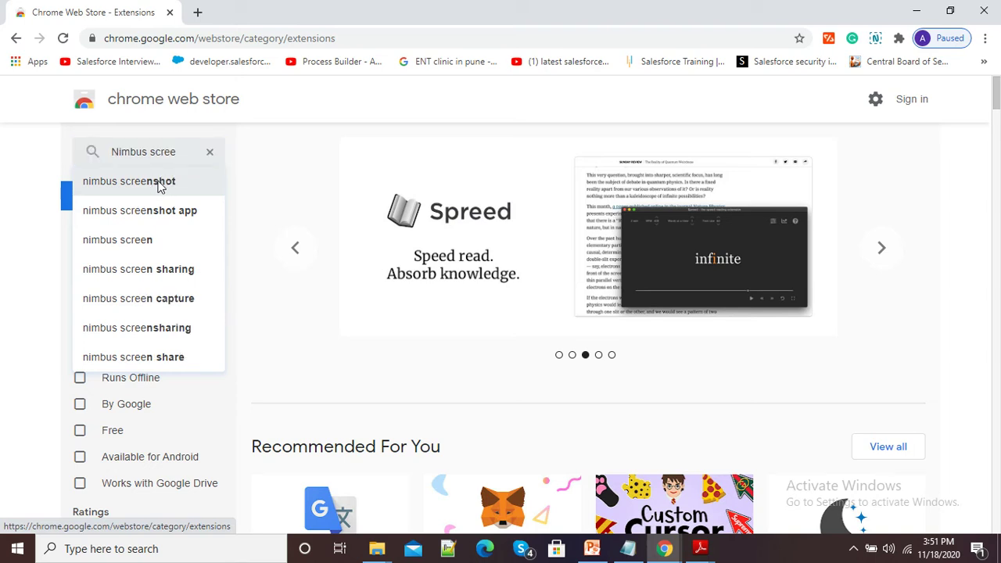
click(159, 183)
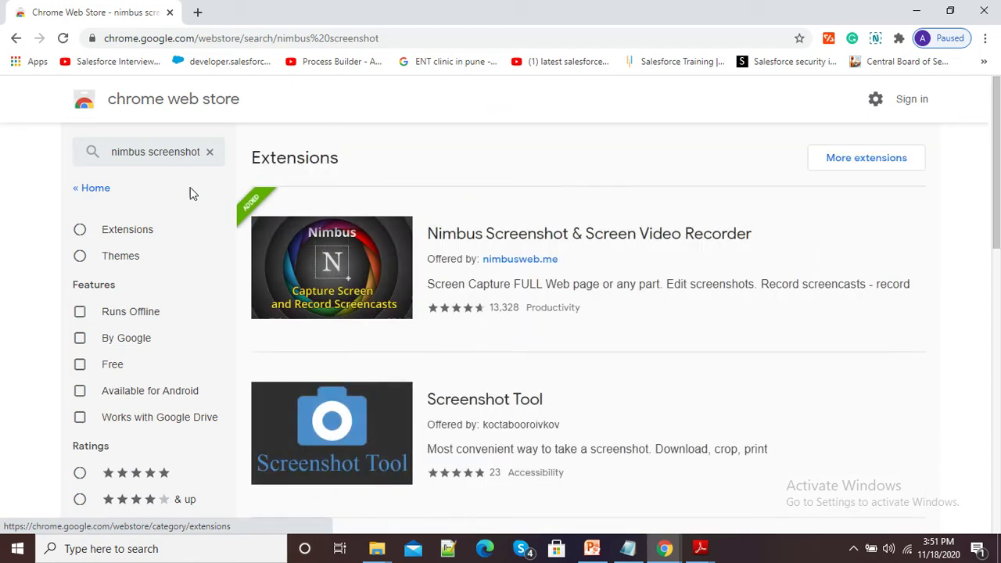
Open the Nimbus Screenshot & Screen Video Recorder listing, then load google.com via 'goo'
click(363, 263)
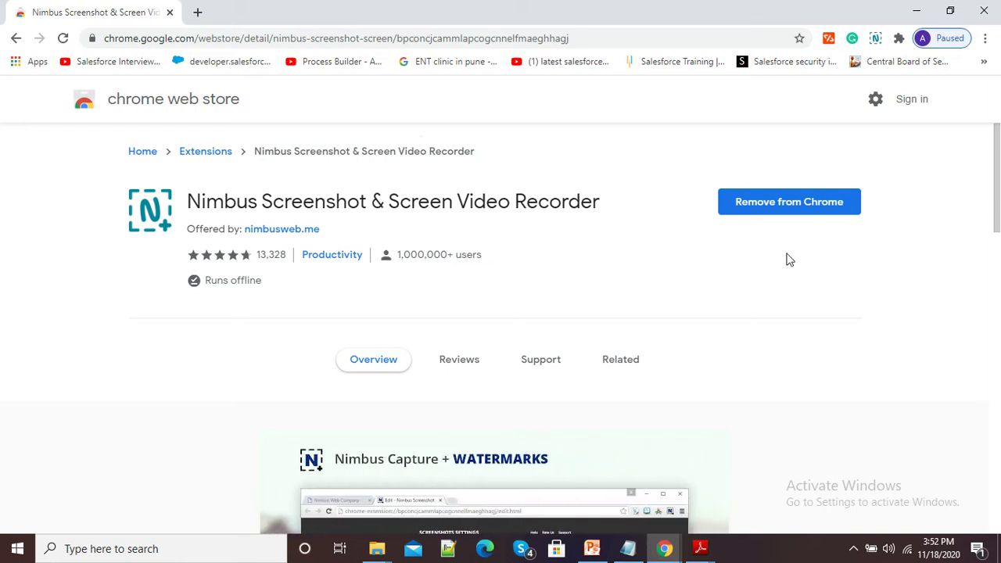
click(439, 43)
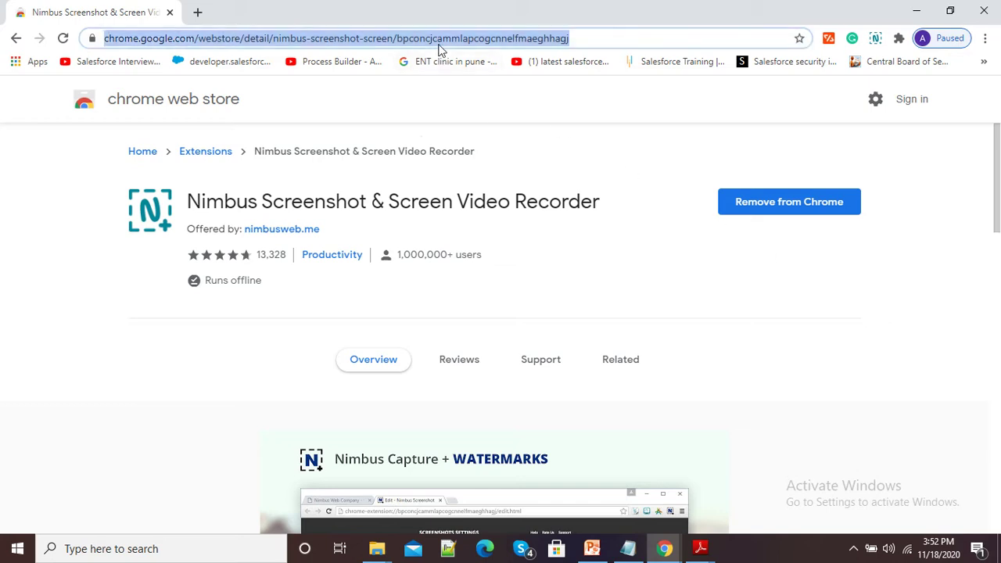
text(goo)
key(Return)
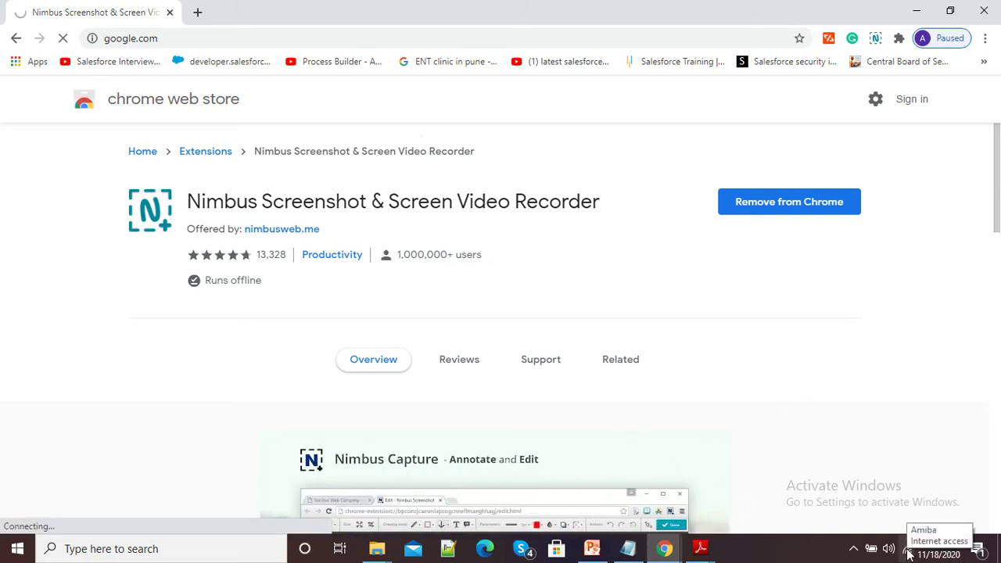
Return to the Google homepage tab and show Chrome's installed extensions list
click(346, 41)
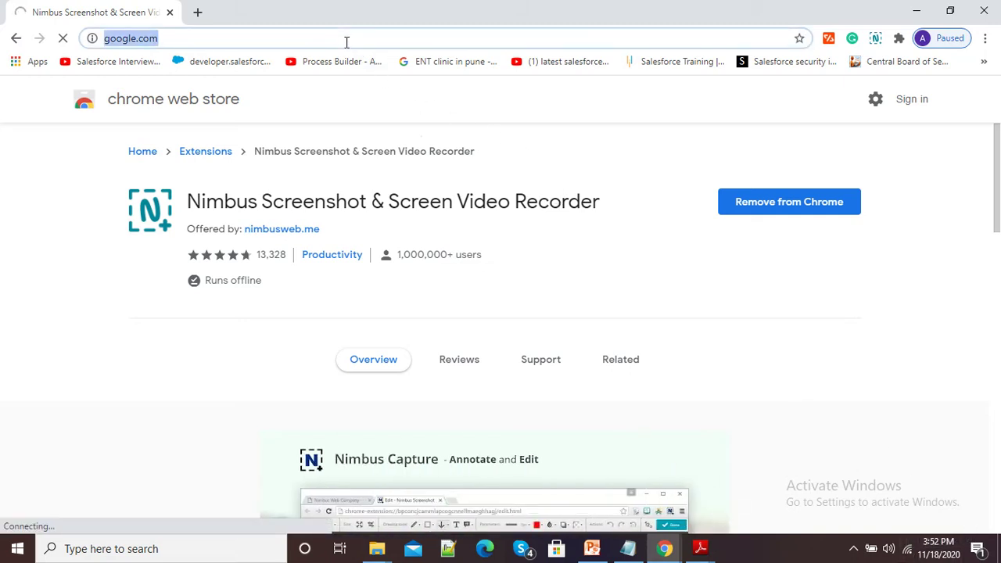
click(197, 11)
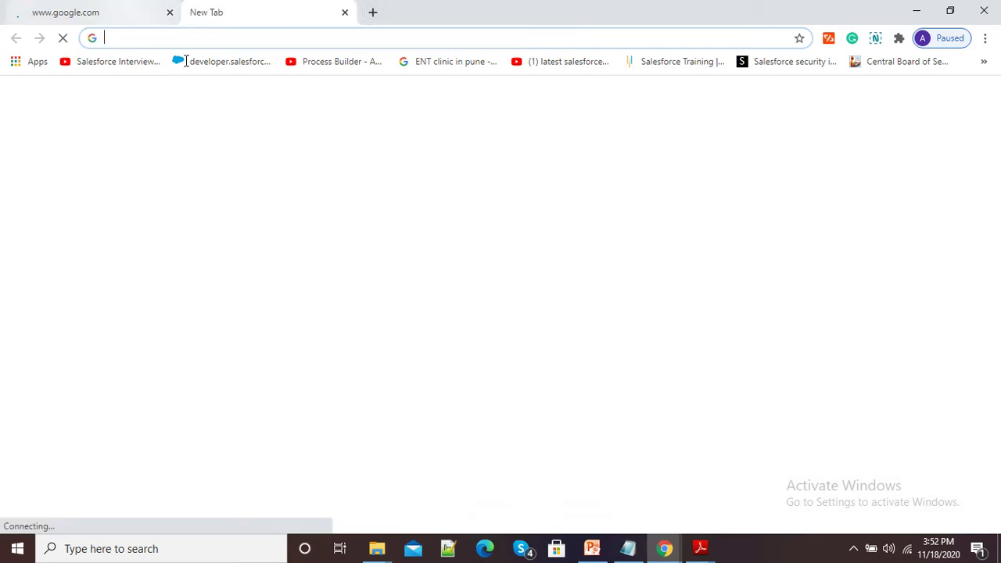
click(79, 11)
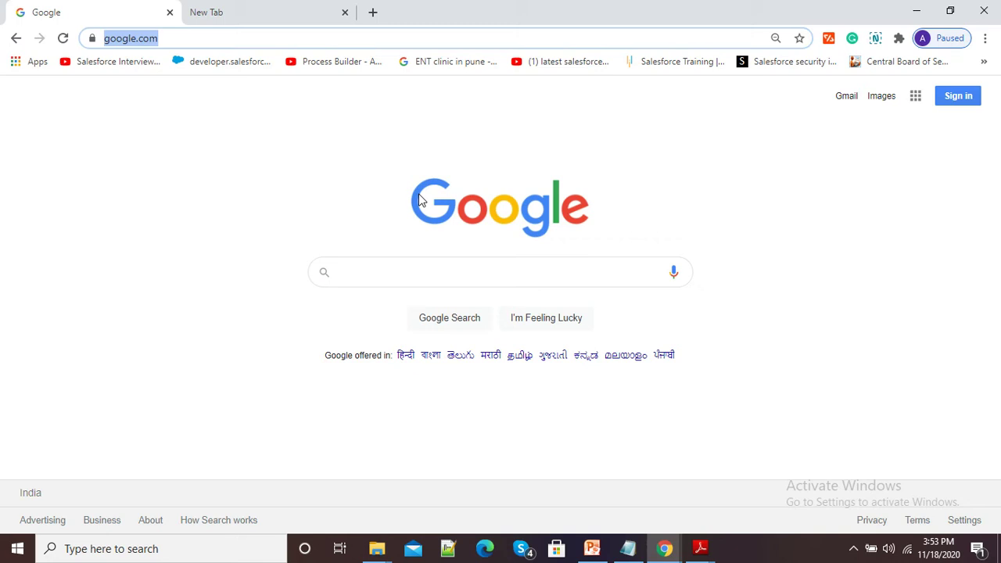
click(898, 39)
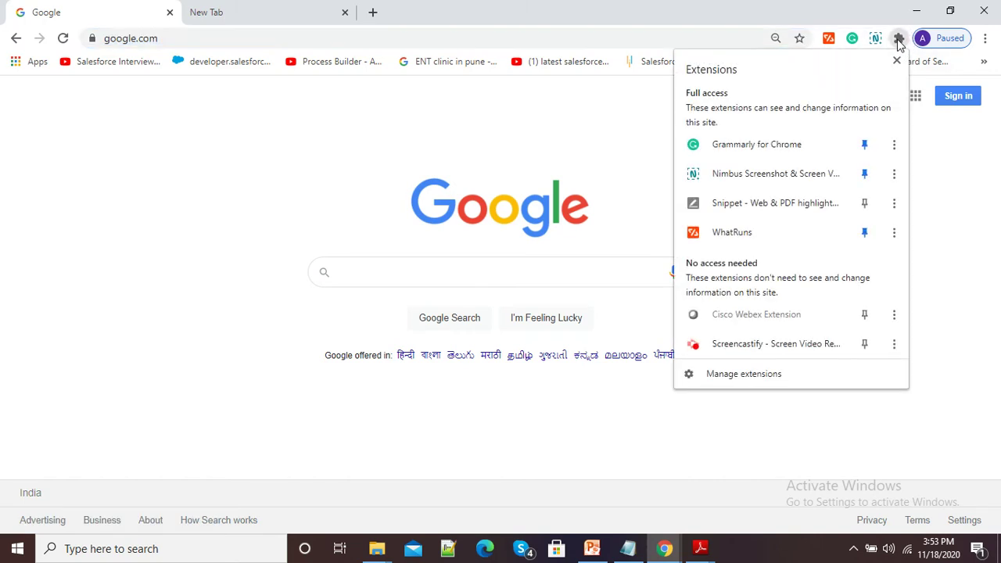
Launch Nimbus from the Extensions menu and choose Blank Screen
click(733, 174)
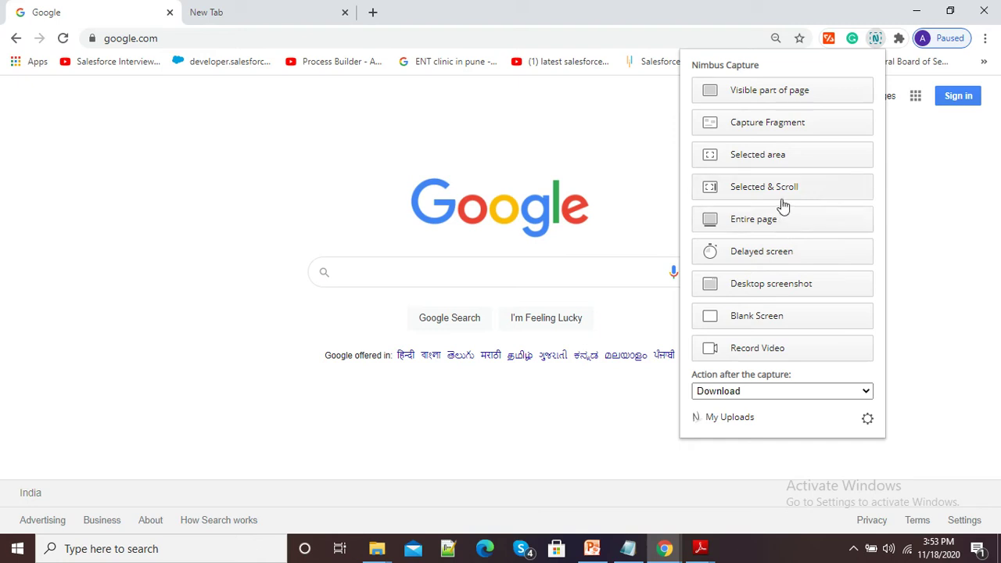
click(761, 323)
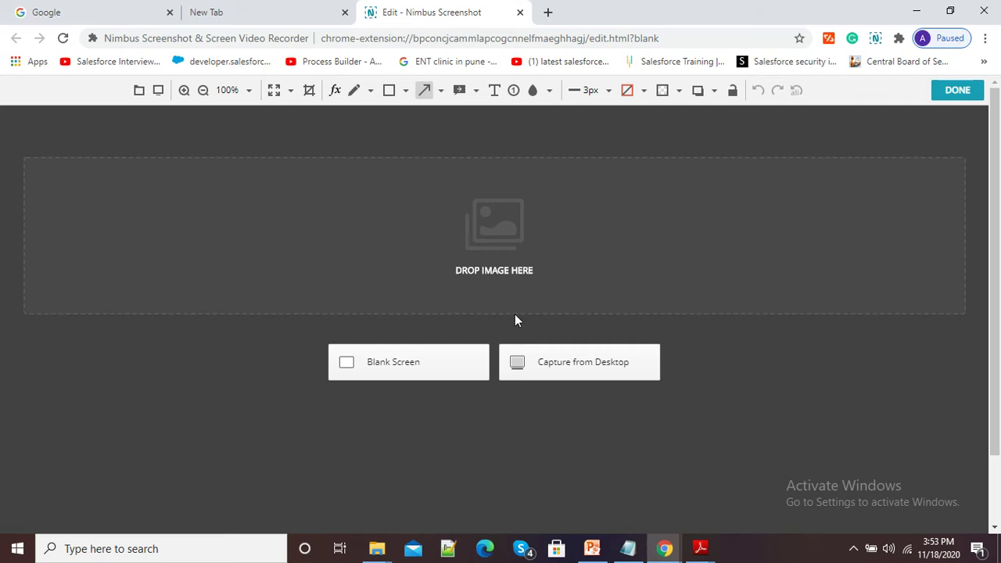
Capture the Google Chrome tab from the desktop and share it into the editor
click(517, 364)
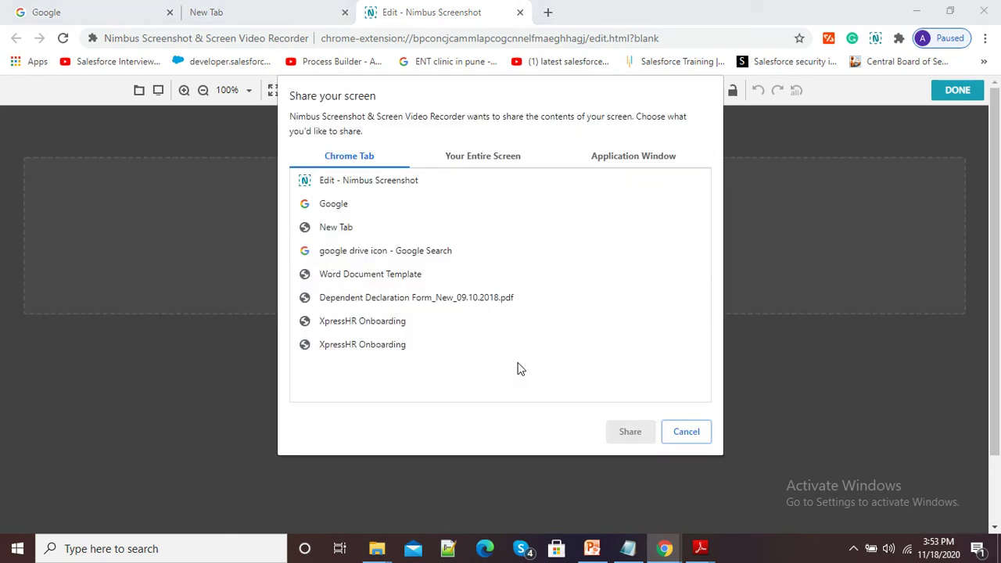
click(337, 208)
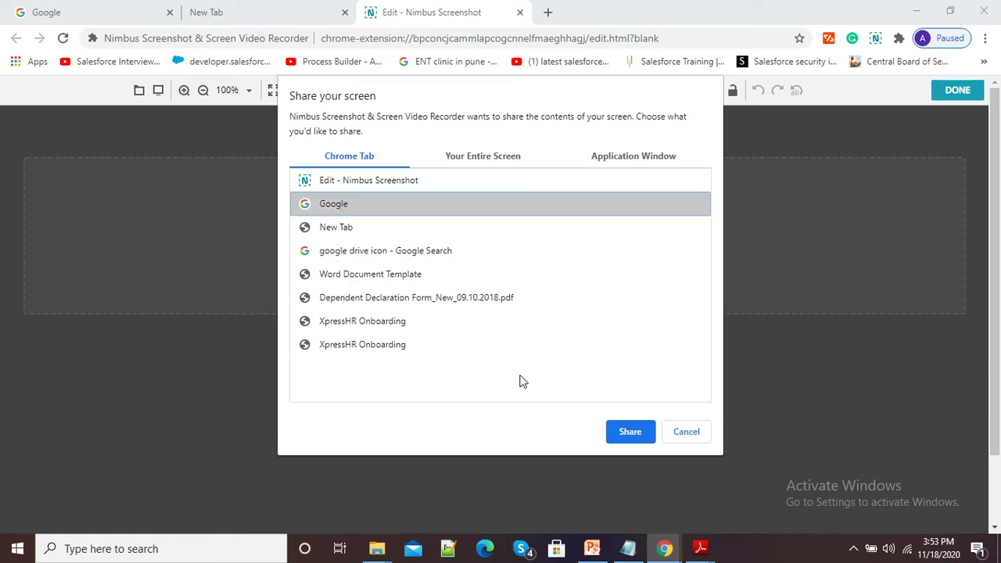
click(629, 432)
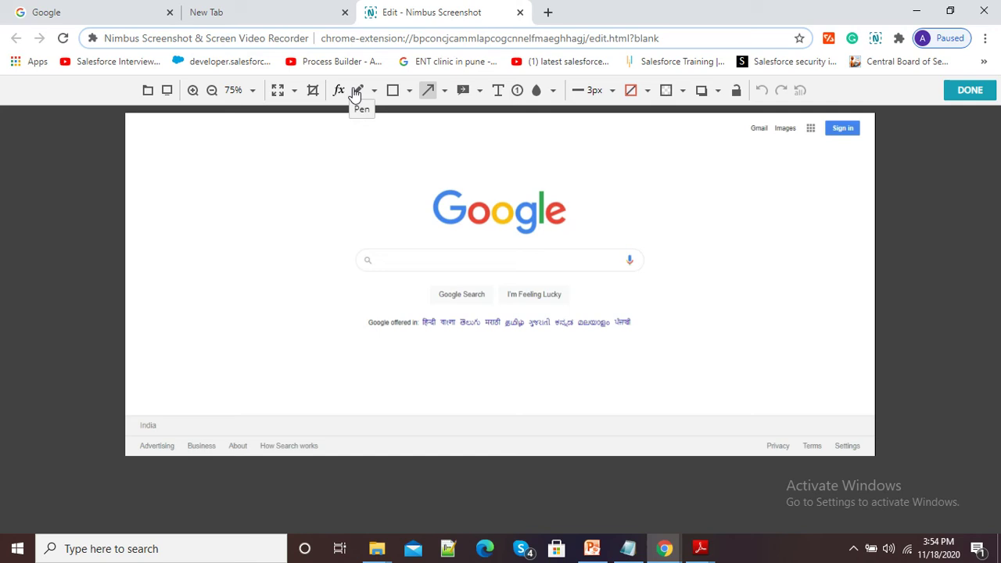
Draw a blue arrow pointing at the Google search box
click(427, 93)
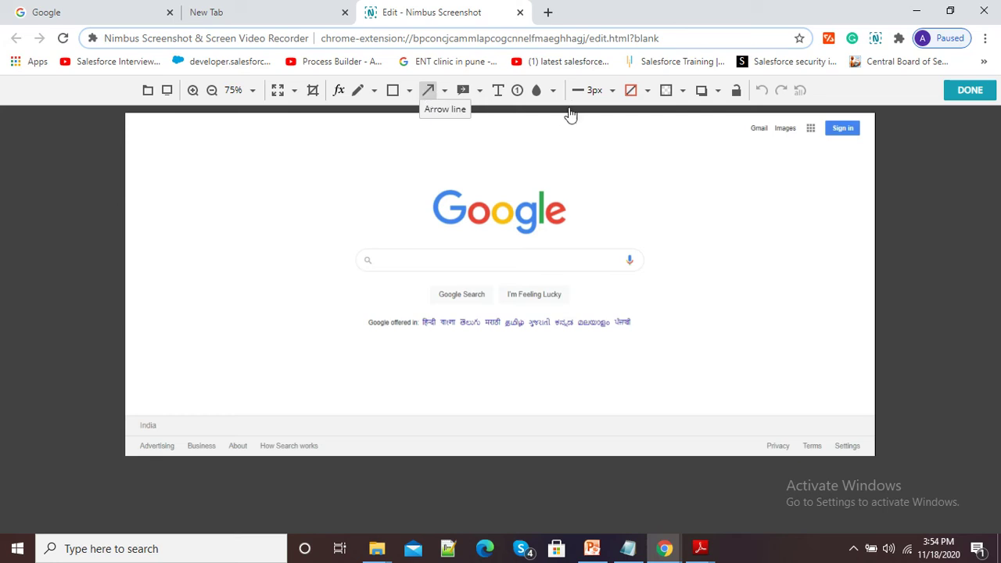
click(648, 94)
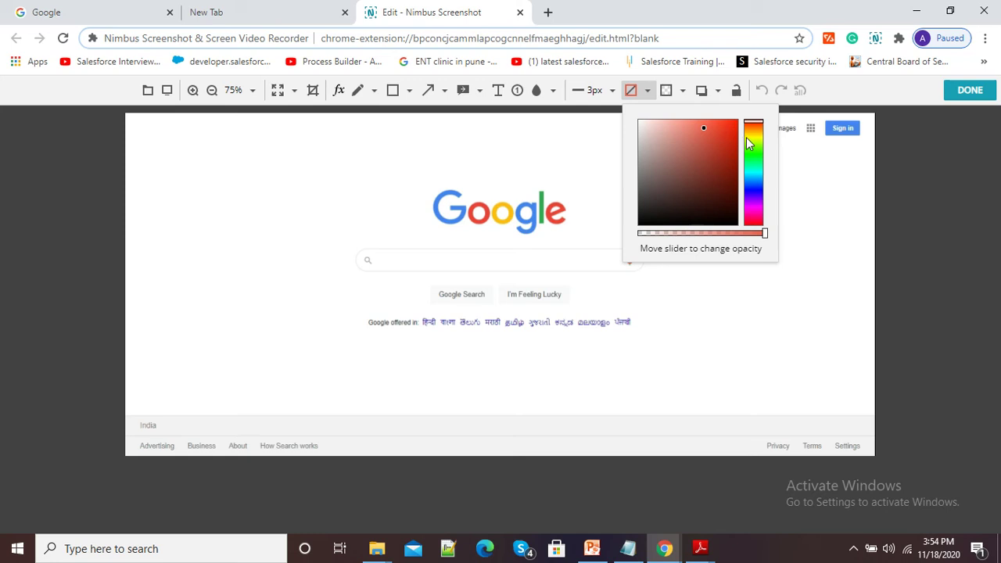
click(755, 185)
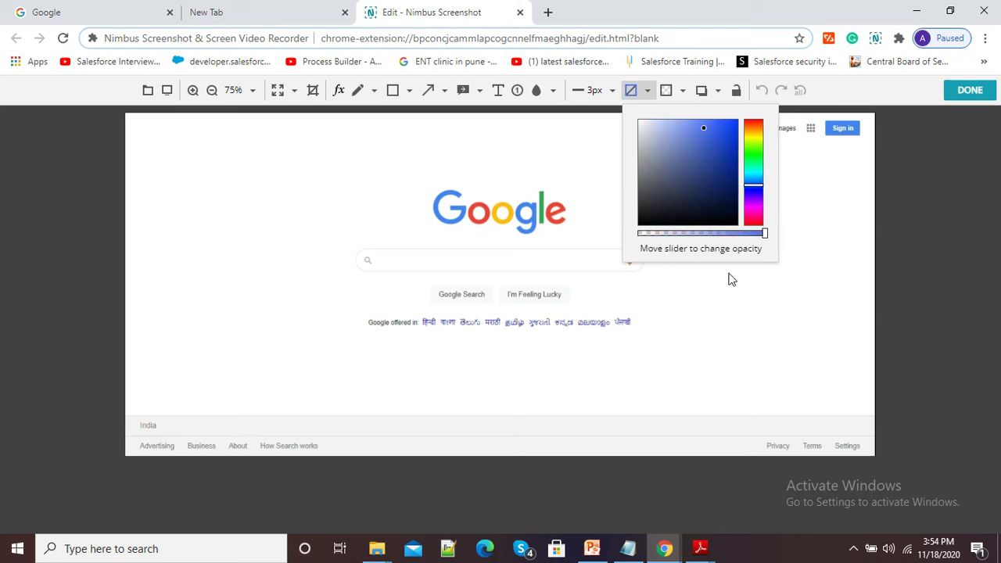
mouse_move(765, 302)
mouse_down()
mouse_move(630, 273)
mouse_move(653, 279)
mouse_up()
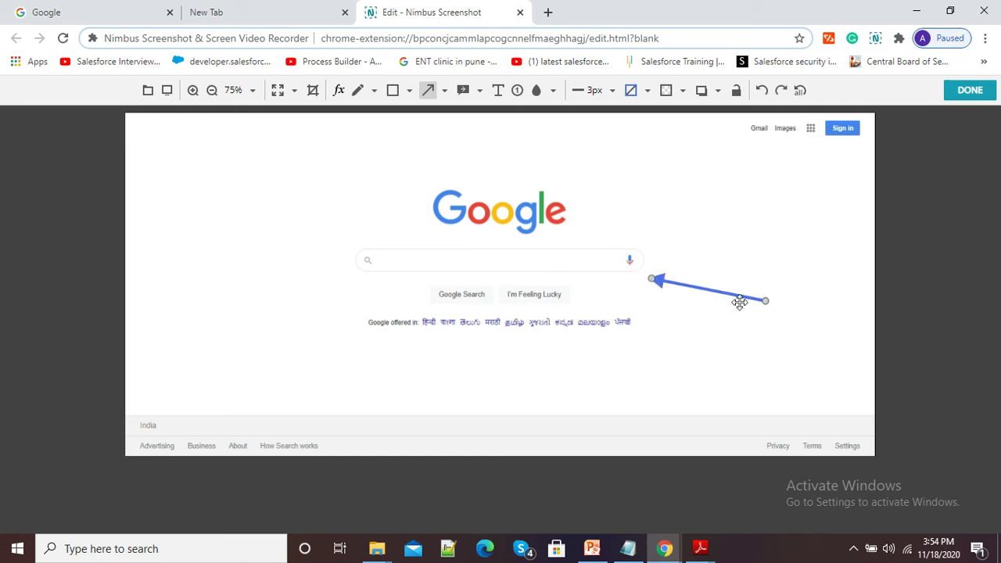
Switch the colour to red and draw an arrow pointing at the language links
click(631, 90)
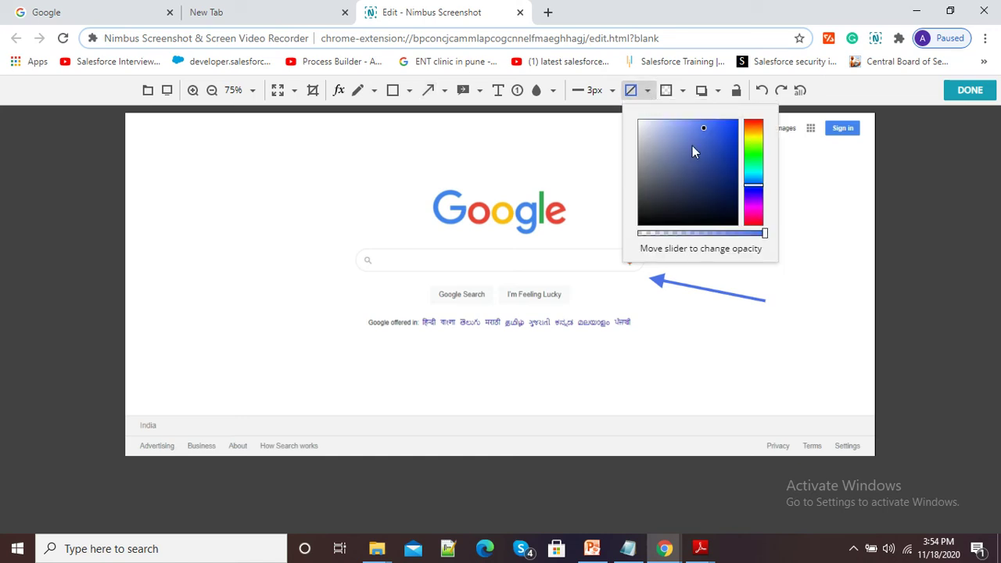
click(804, 223)
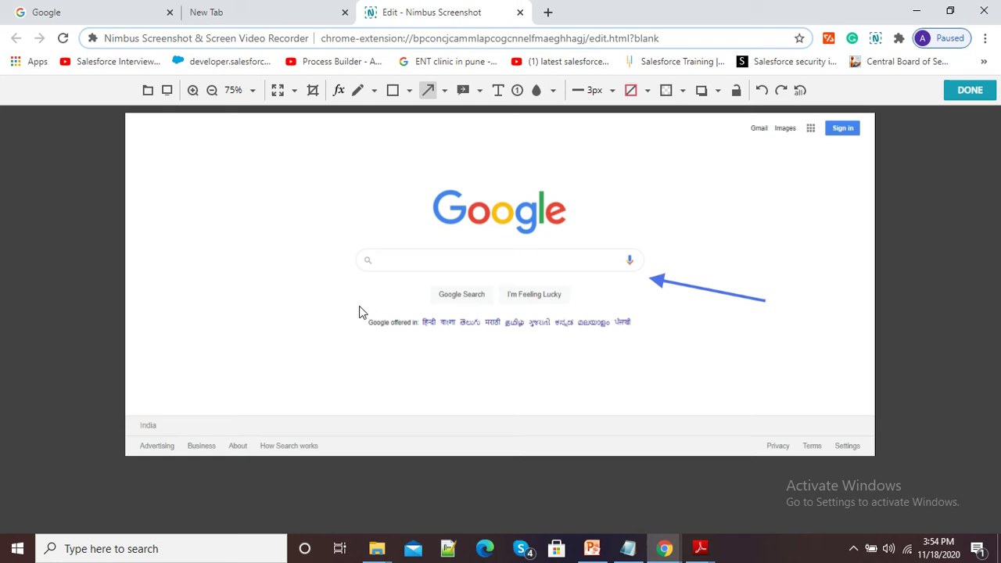
drag(456, 358, 501, 335)
Add the text label 'Search Window' beside the blue arrow
click(499, 90)
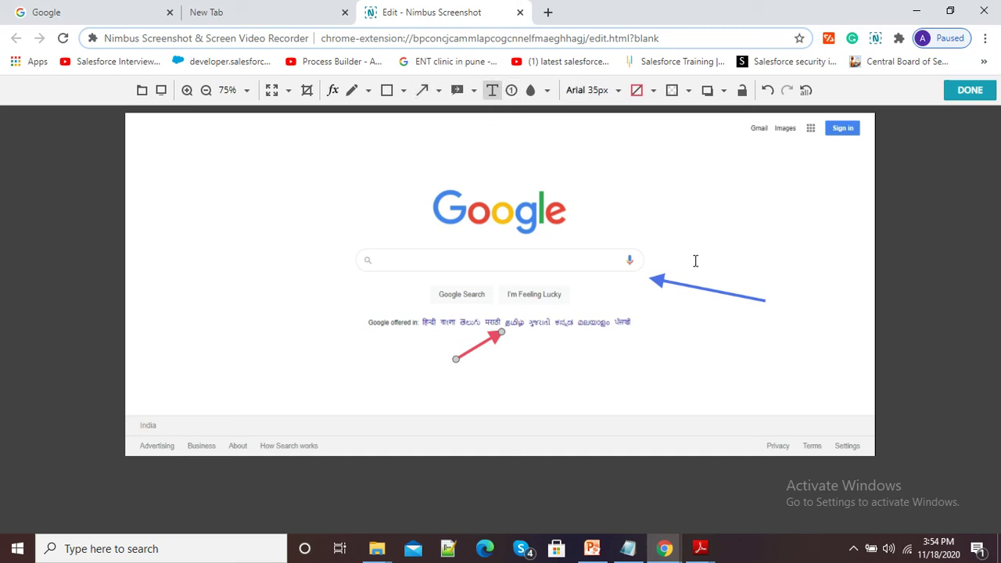
click(775, 303)
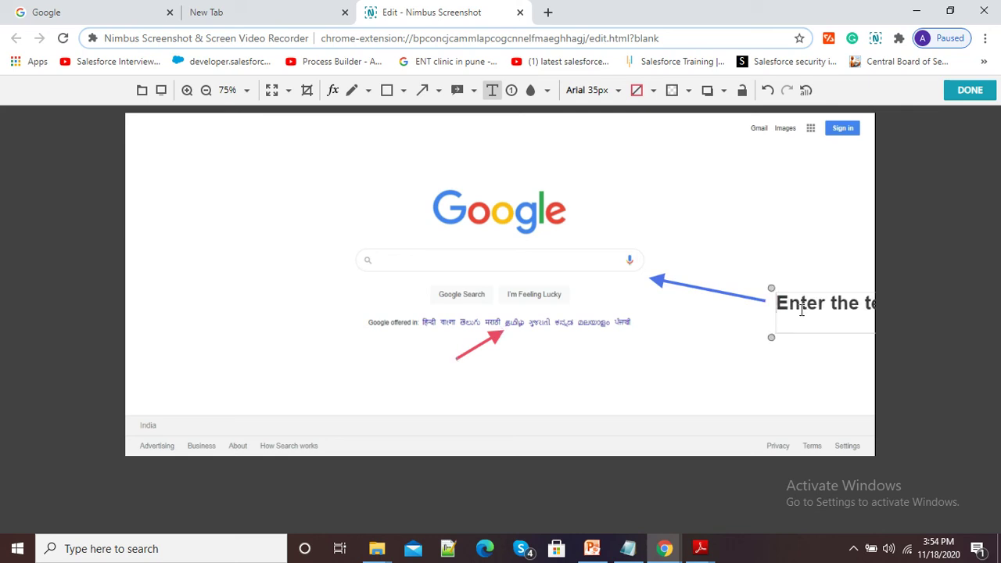
text(Search Window)
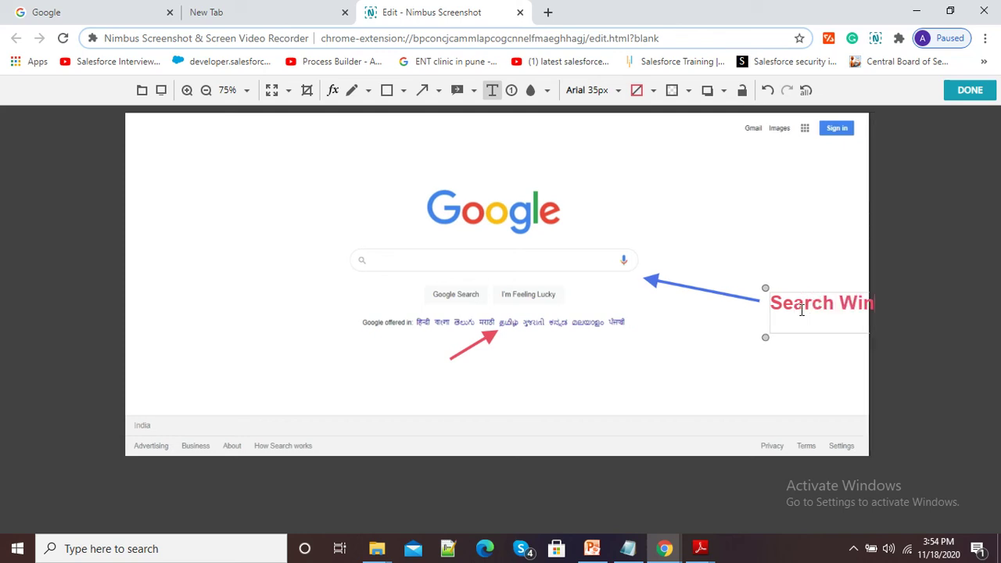
click(682, 348)
click(770, 336)
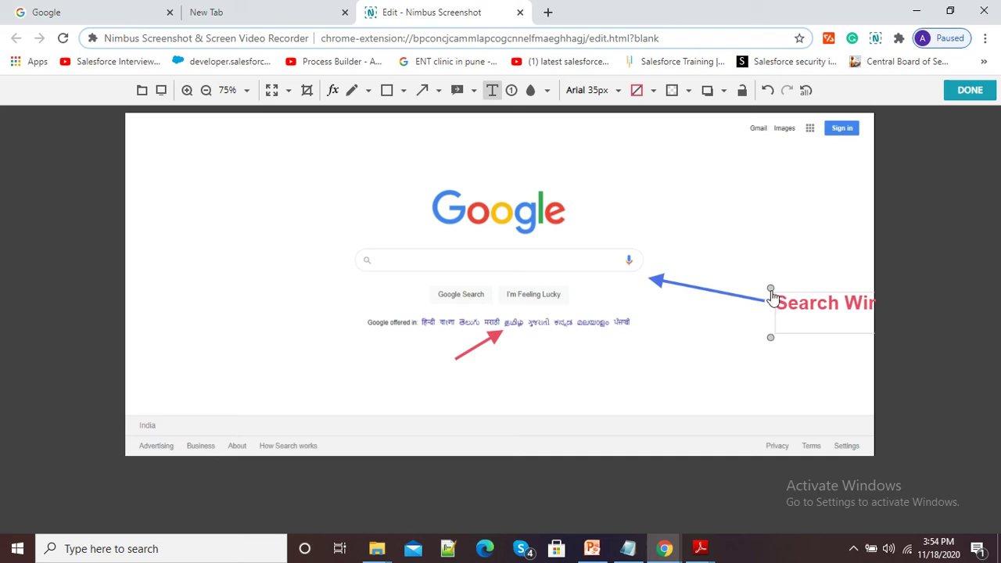
click(770, 287)
Add the text label 'Language options' below the red arrow
click(491, 92)
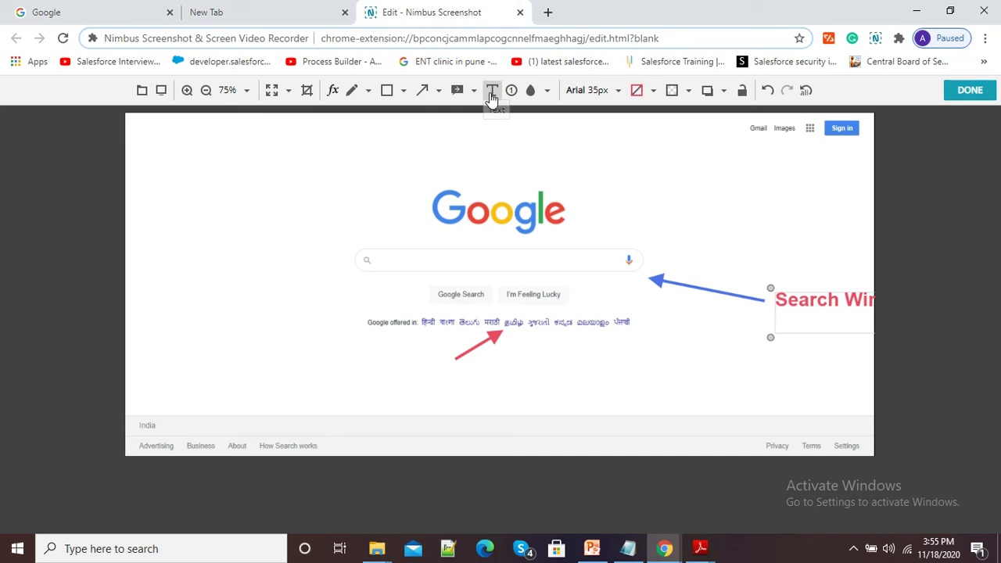
click(447, 361)
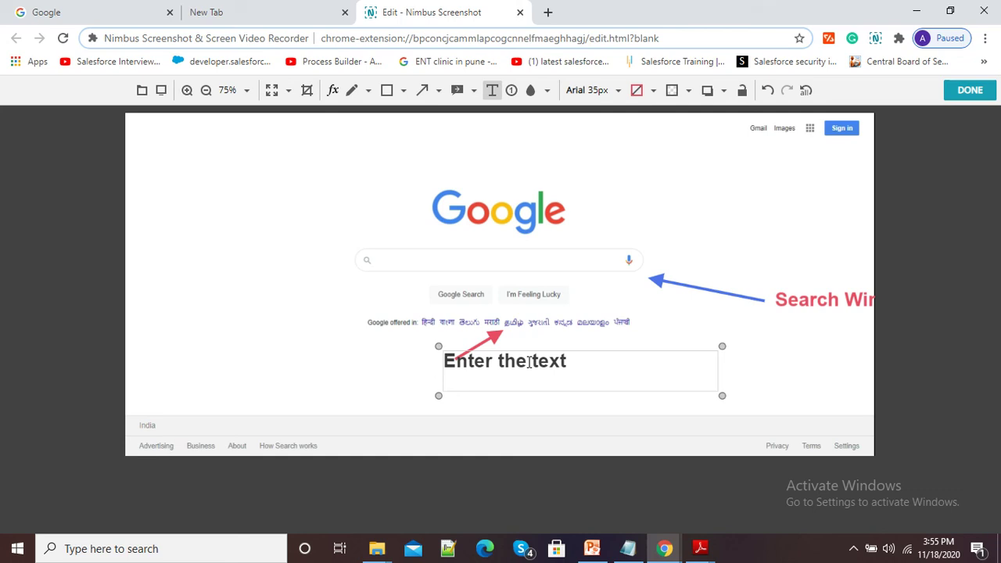
text(Languae)
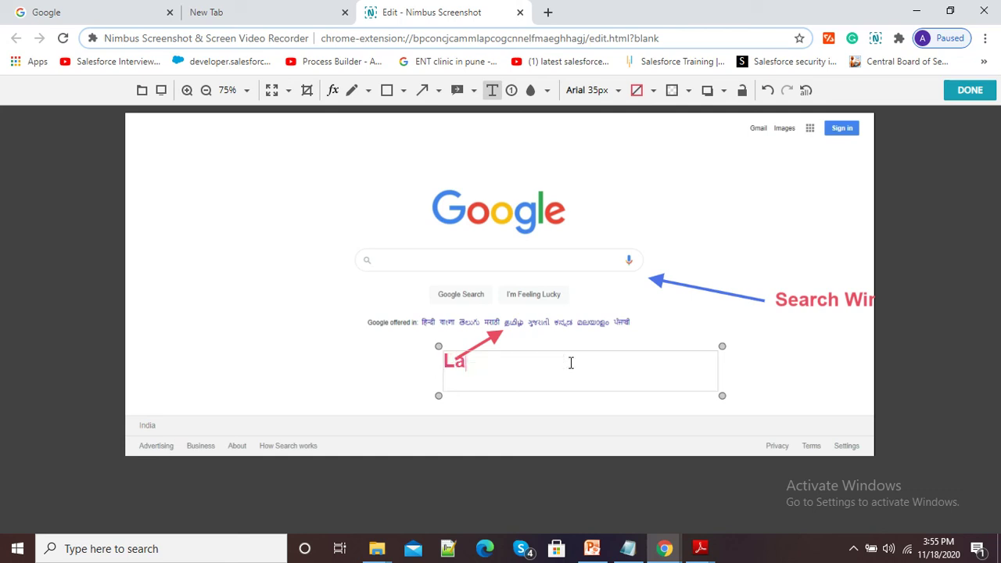
key(BackSpace)
key(BackSpace)
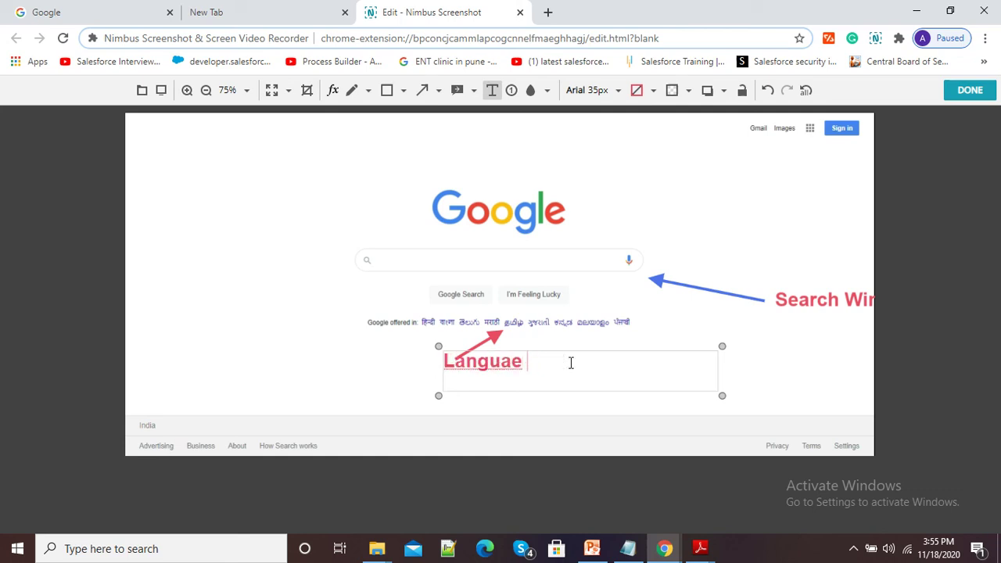
text(ge options)
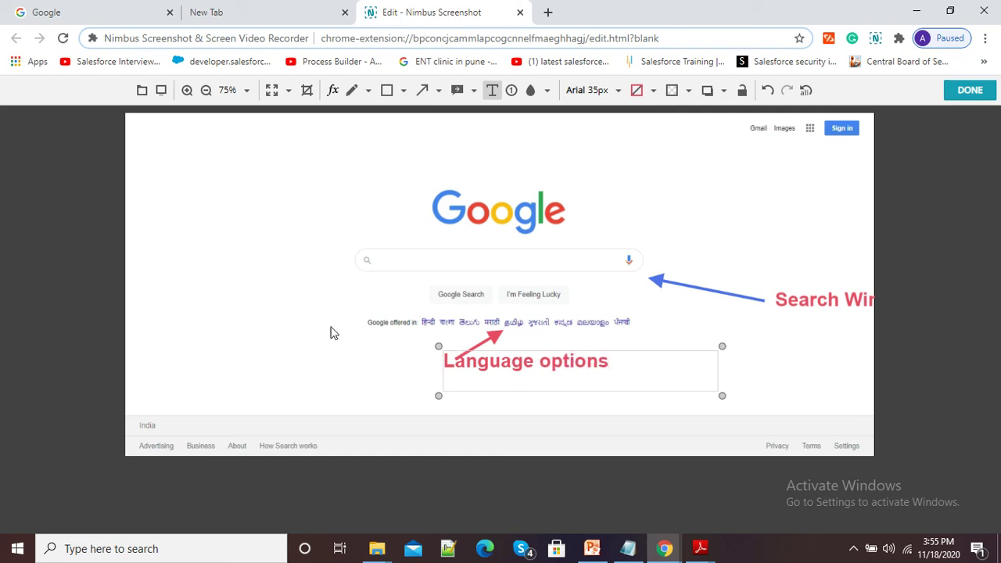
click(546, 382)
key(Escape)
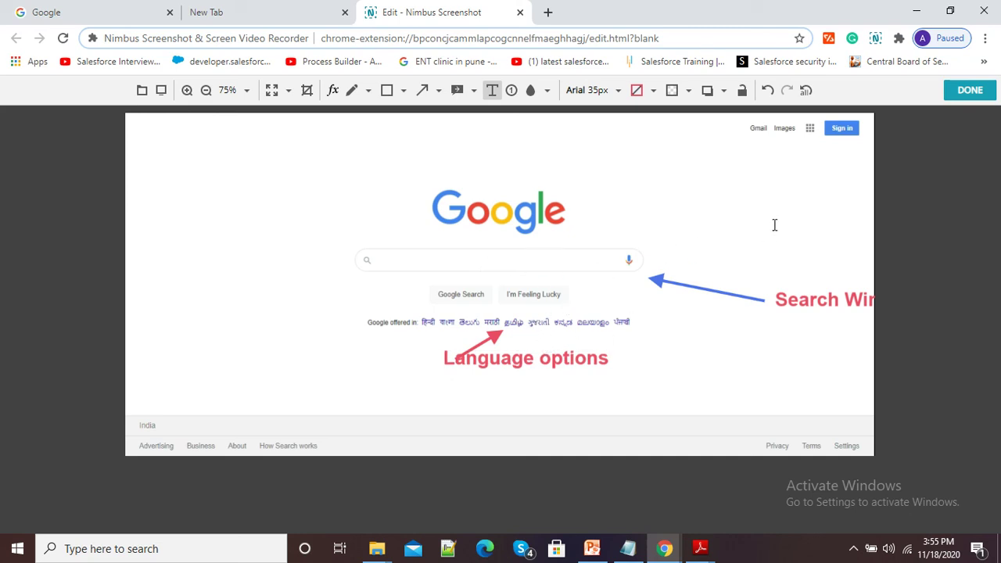
Finish annotating and save the capture as a 1366 x 624 JPEG in Downloads
click(968, 92)
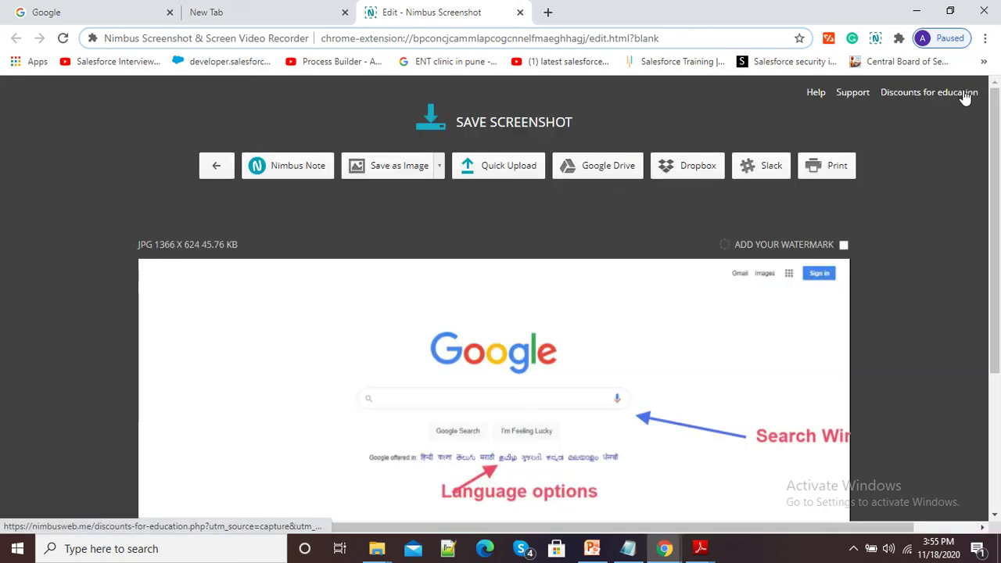
click(397, 172)
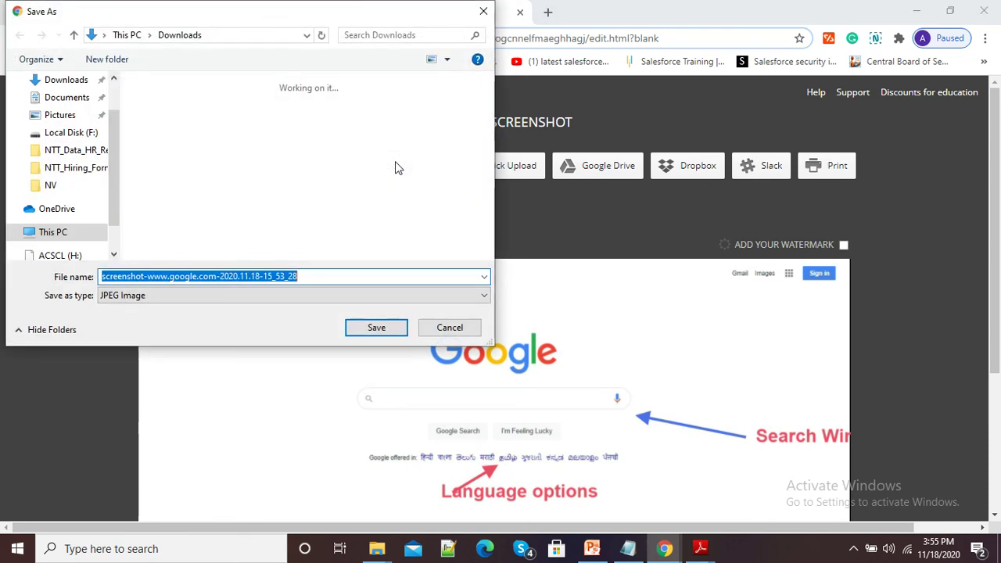
click(374, 329)
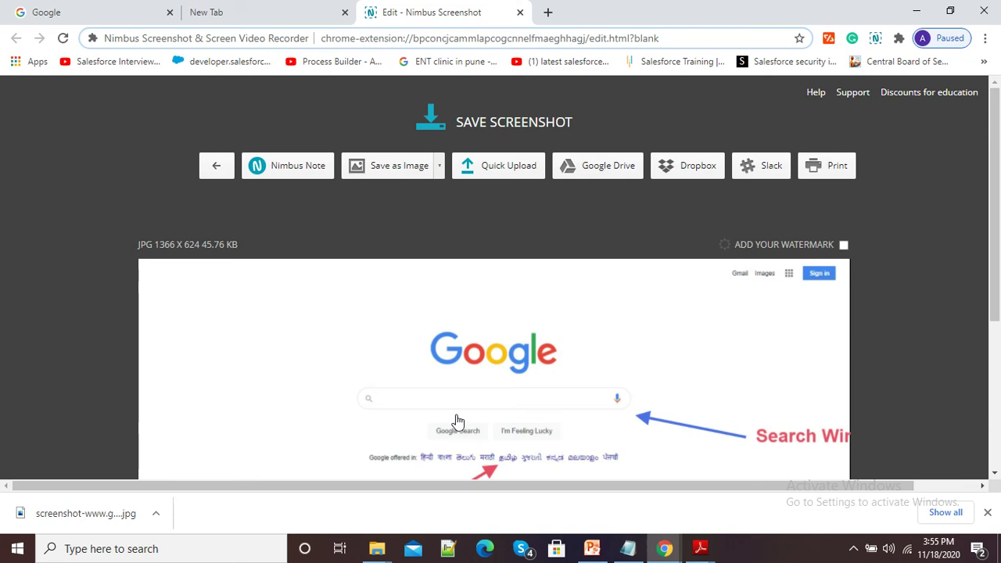
mouse_move(665, 549)
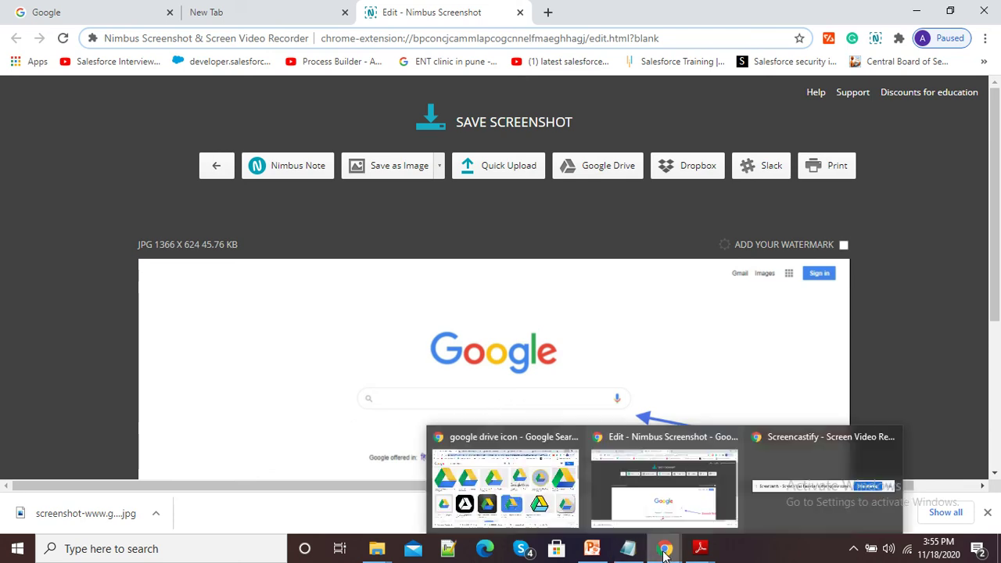